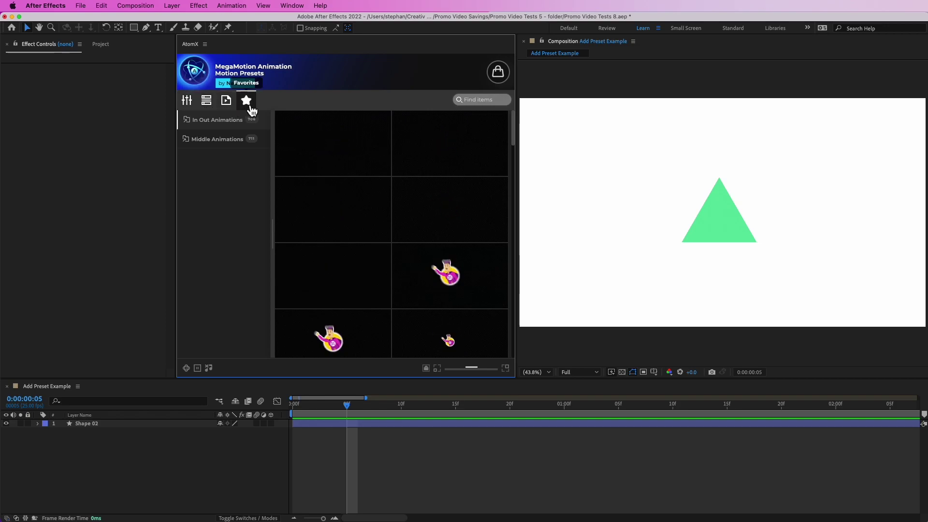
Show and hide the alignment toolbar row, then open the empty Favorites view.
click(205, 103)
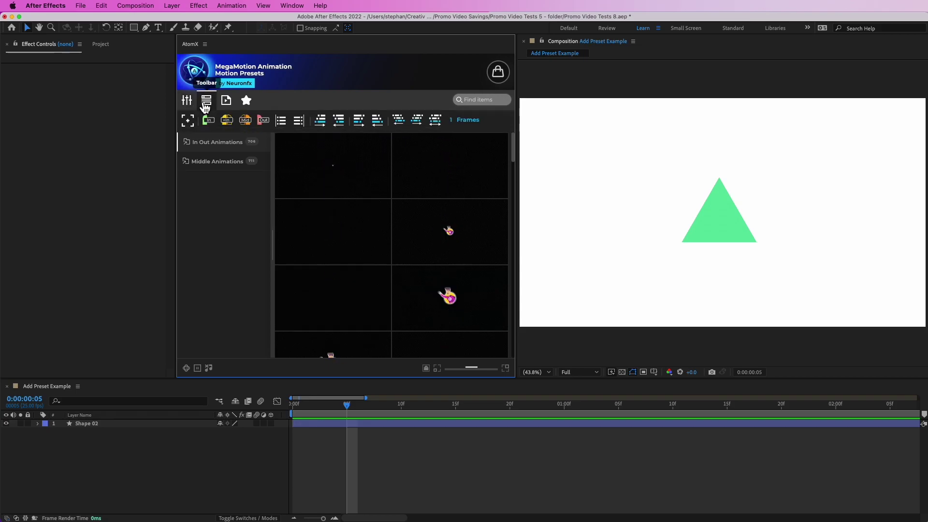
click(206, 103)
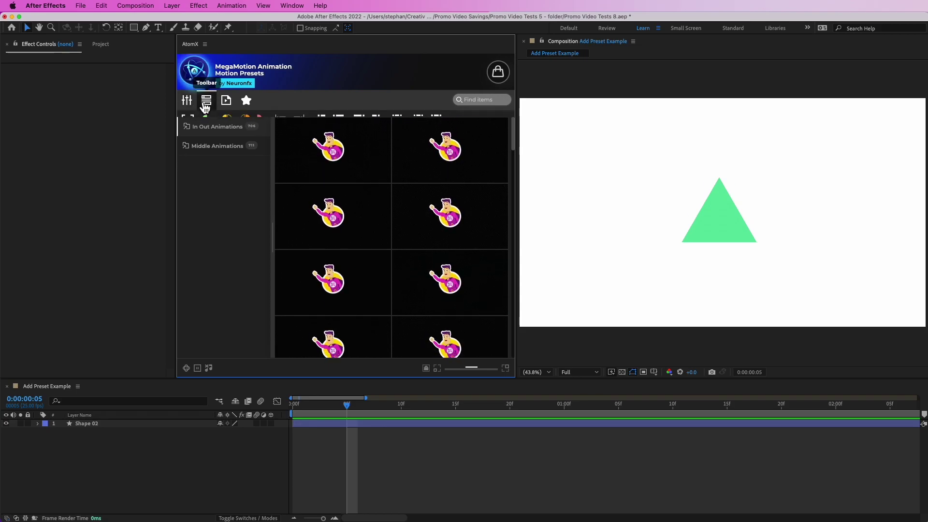
click(248, 102)
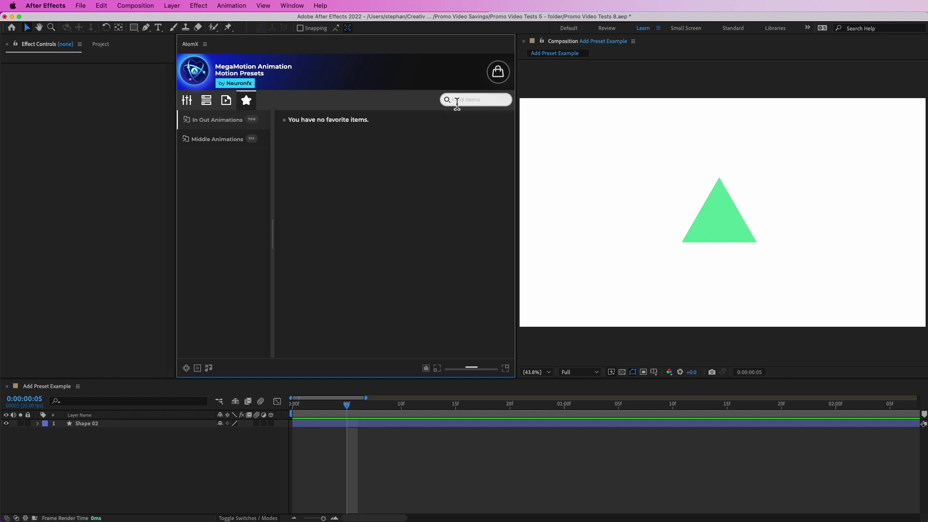
Replace the 'position' search with 'wiggle' and scroll through the 78 matching presets.
text(osition)
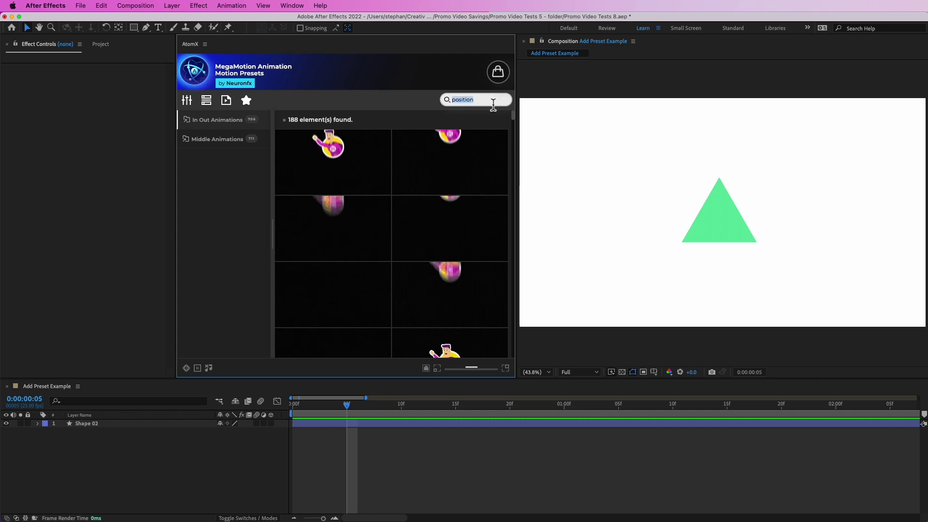
double_click(473, 100)
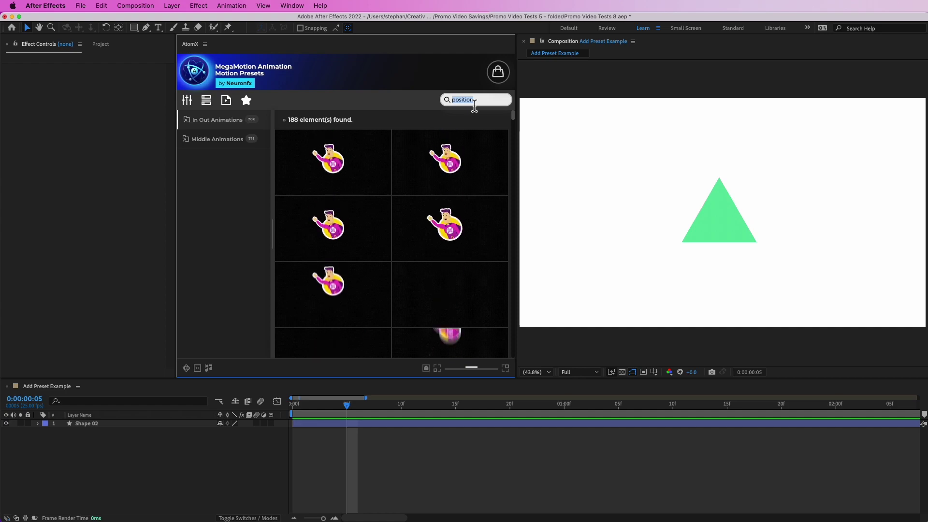
text(wiggle)
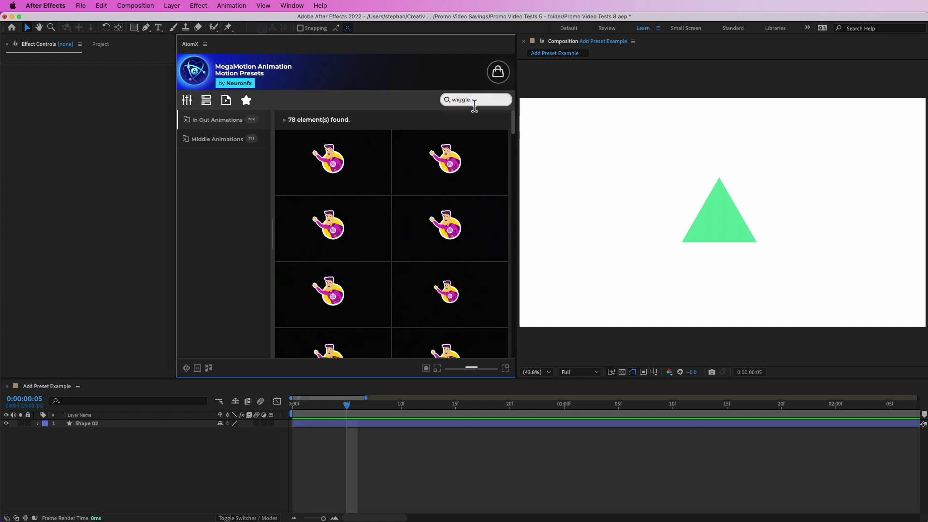
mouse_move(447, 175)
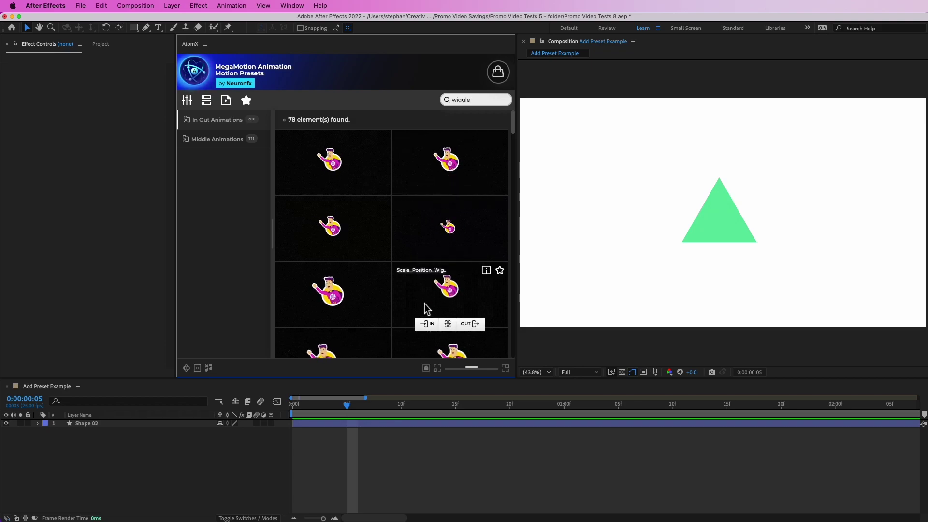
scroll(426, 307, down, 2)
scroll(426, 306, down, 1)
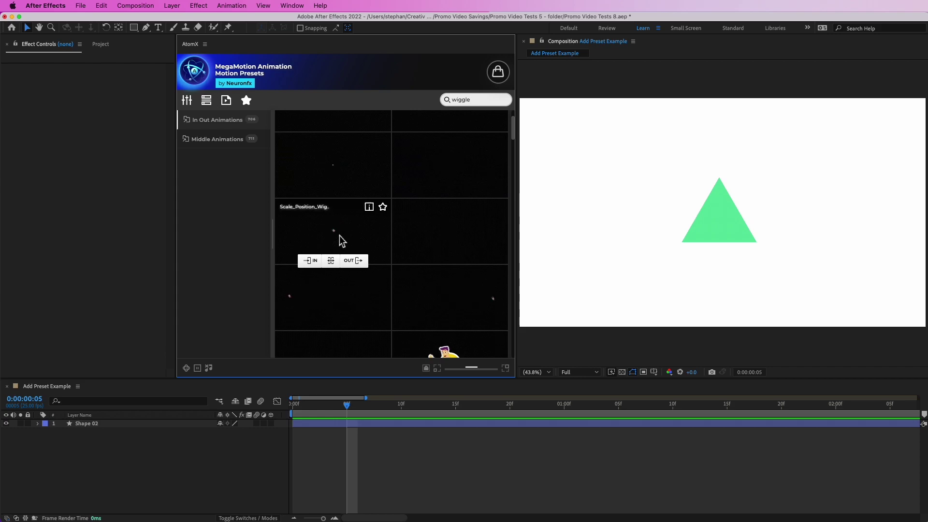
Change the search term to 'pencil', finding 4 presets including Loop_Pencil_Scribble.
double_click(465, 100)
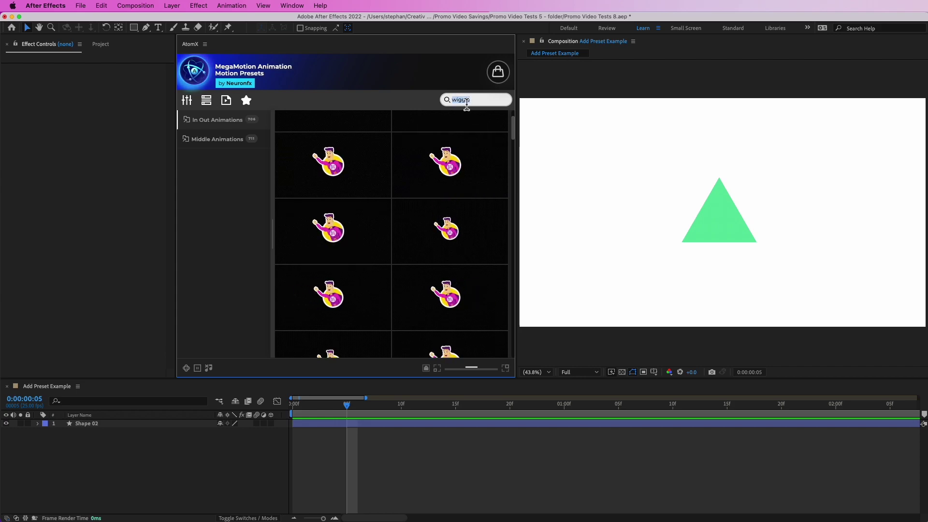
mouse_move(347, 229)
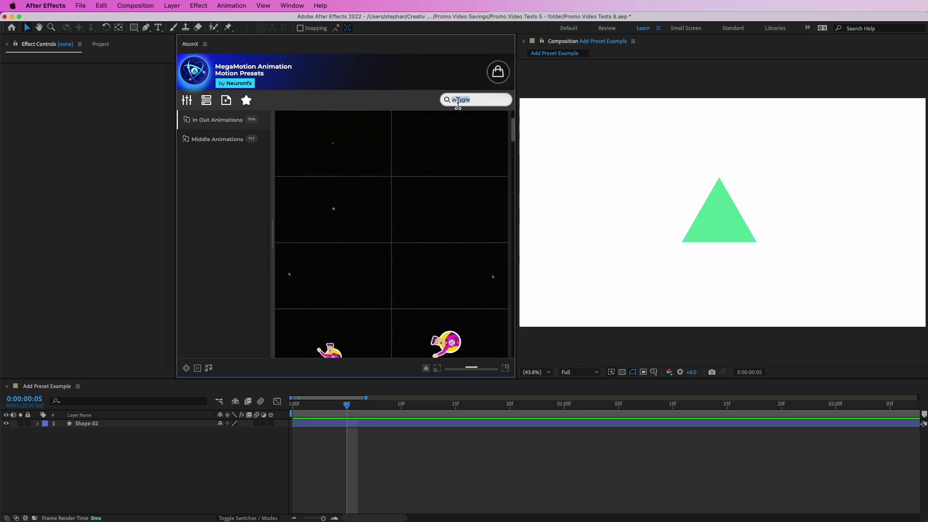
text(pencil)
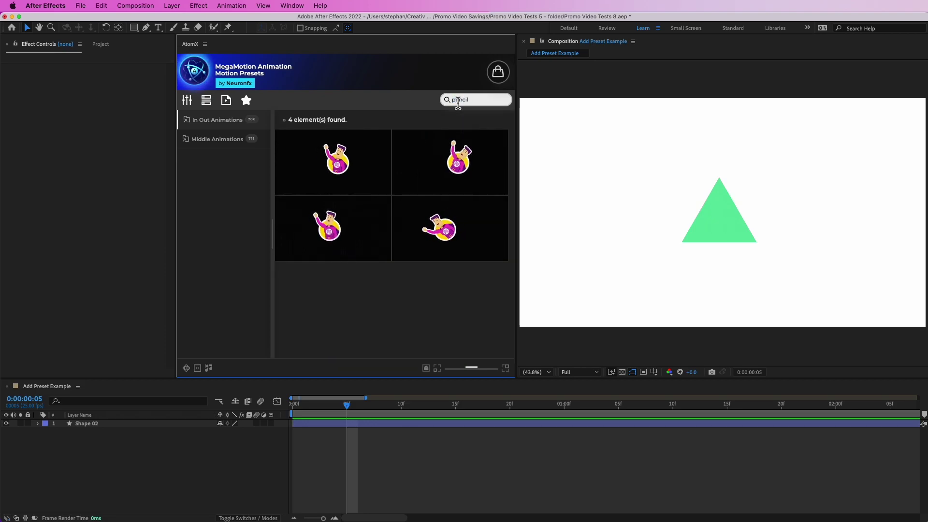
mouse_move(368, 159)
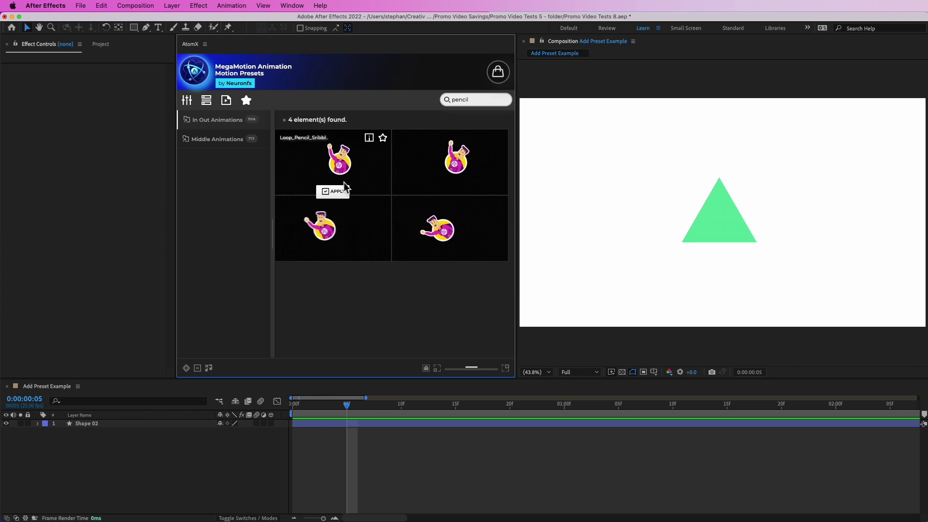
Star the Loop_Pencil_Scribble preset as a favorite and clear the pencil search.
click(386, 141)
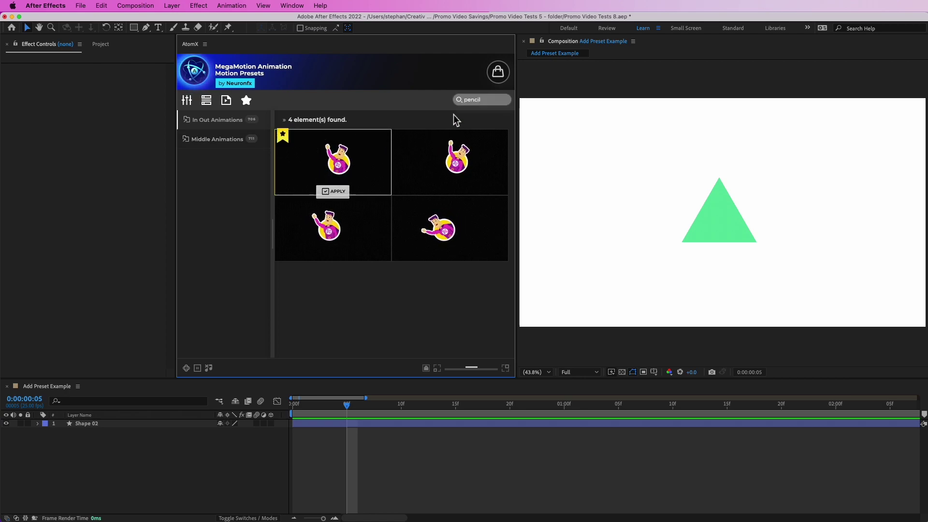
click(474, 99)
key(BackSpace)
key(BackSpace)
key(BackSpace)
key(BackSpace)
key(BackSpace)
key(BackSpace)
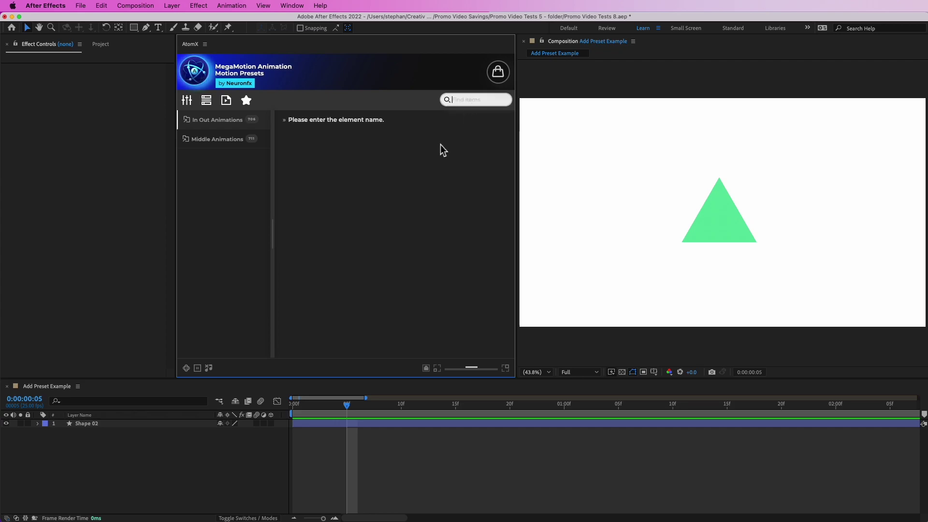
View the starred preset under Favorites, then remove it from favorites.
click(251, 105)
mouse_move(296, 166)
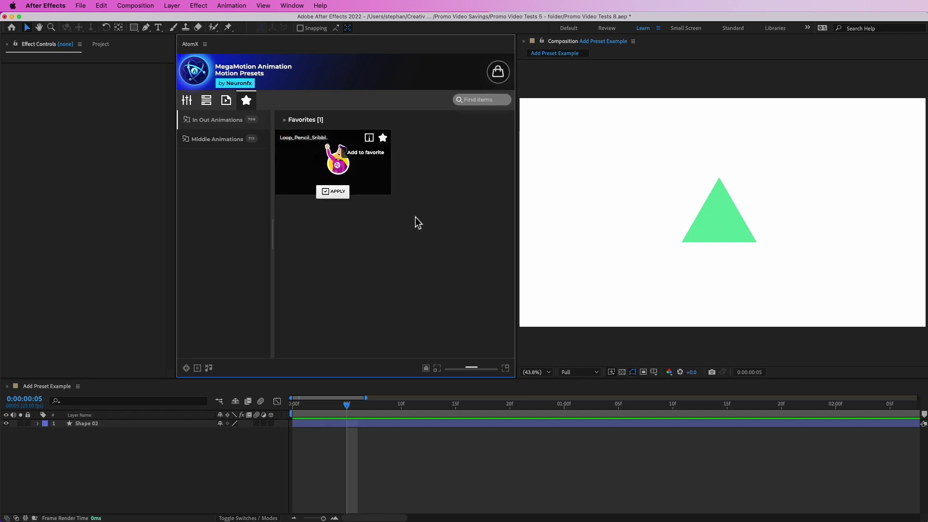
click(250, 104)
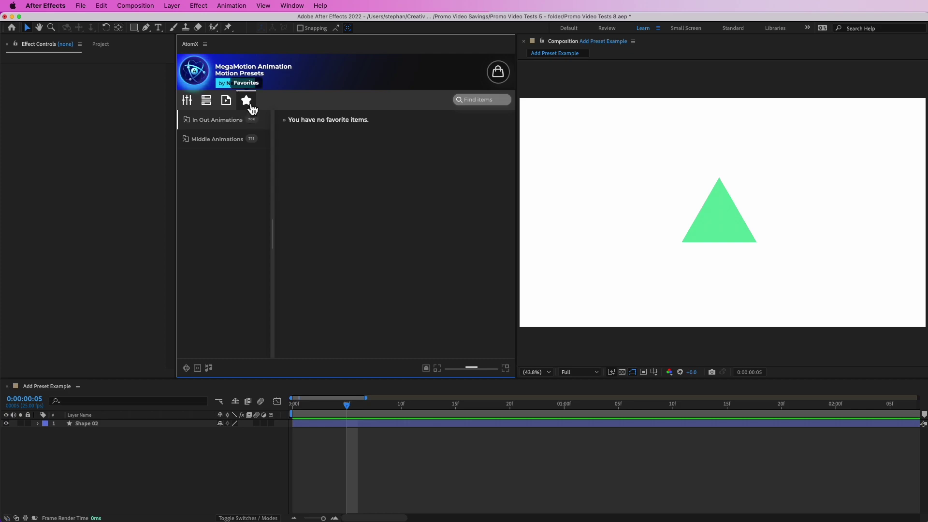
Expand In Out Animations and browse its subcategories, previewing the 52 Scale presets.
click(229, 127)
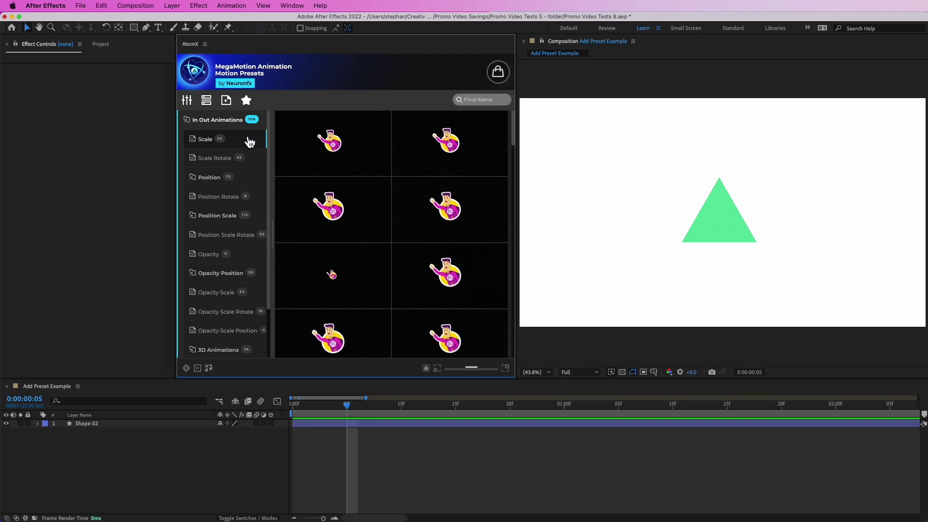
mouse_move(296, 149)
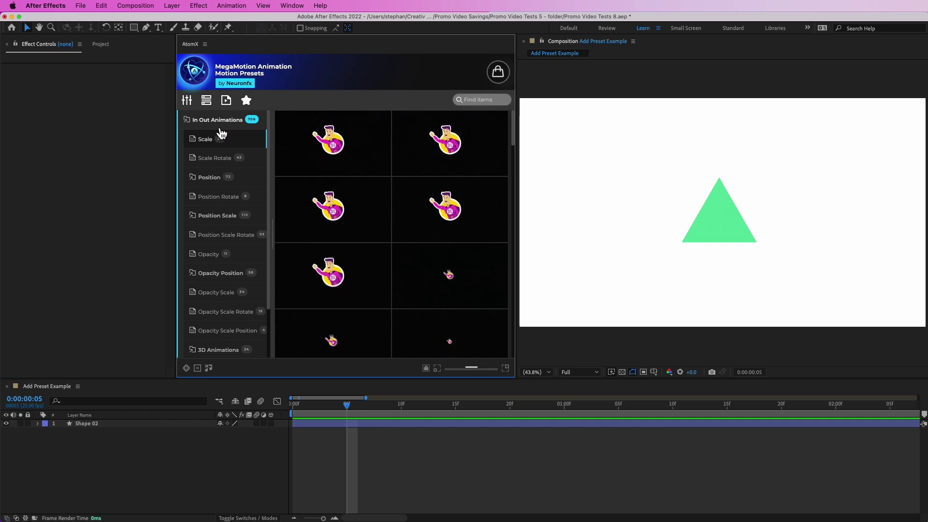
scroll(271, 165, down, 1)
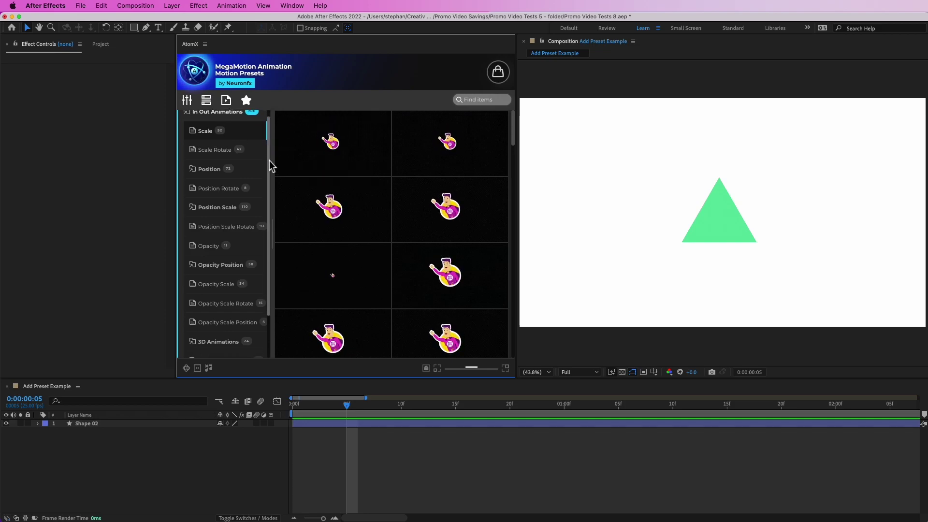
mouse_move(269, 160)
mouse_down()
mouse_move(265, 201)
mouse_move(262, 160)
mouse_up()
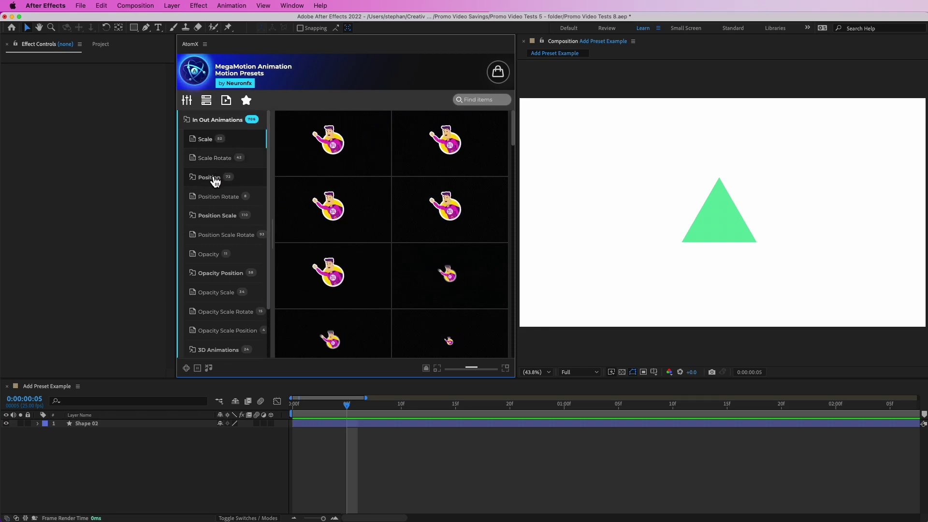
click(215, 180)
click(202, 196)
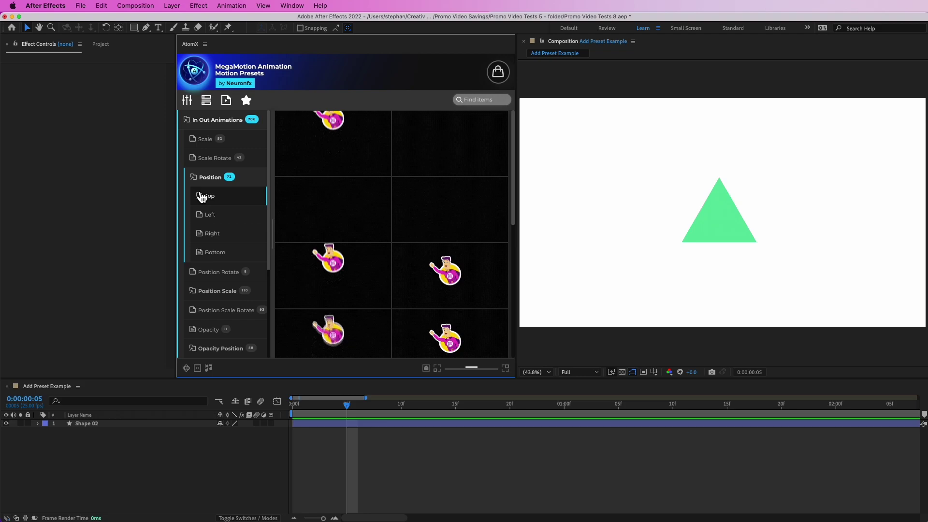
click(208, 179)
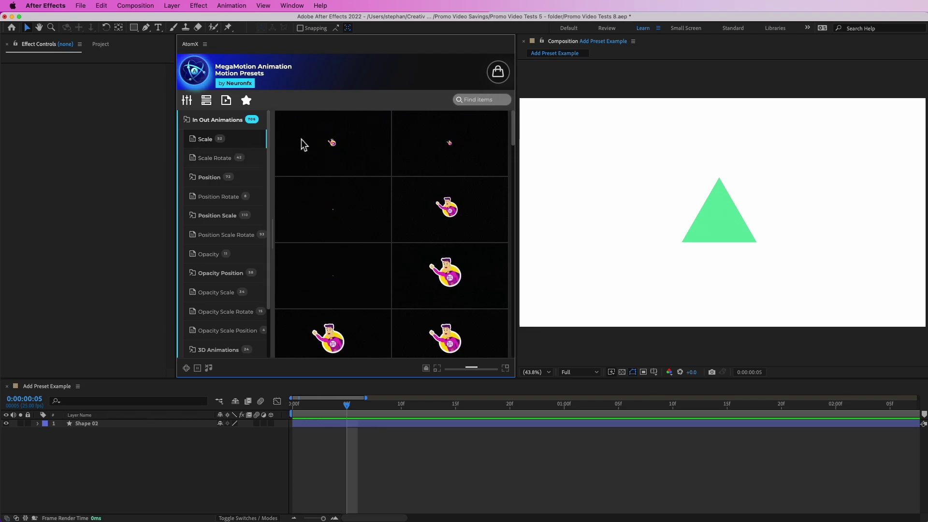
mouse_move(329, 128)
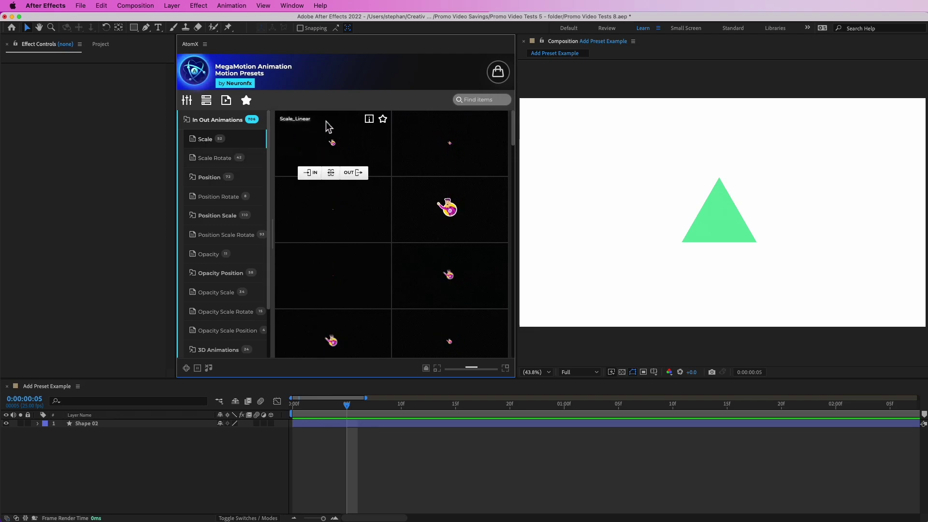
mouse_move(432, 185)
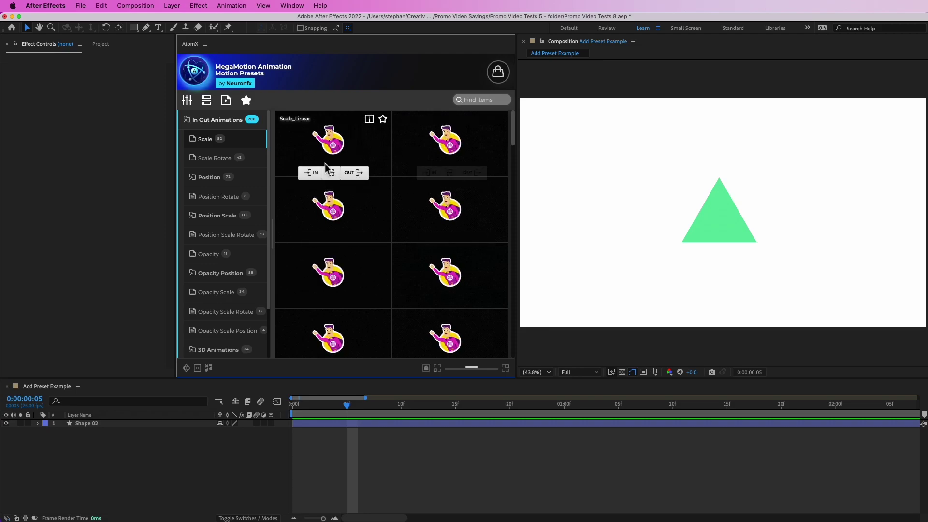
mouse_move(326, 186)
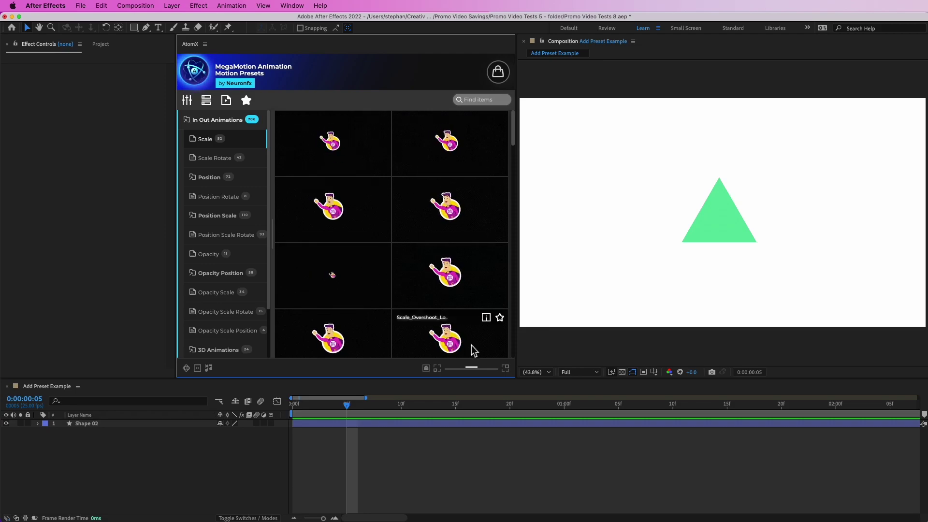
Enlarge thumbnails, toggle Auto-resizing, return to two columns, and collapse In Out Animations.
mouse_move(469, 370)
mouse_down()
mouse_move(484, 369)
mouse_move(471, 370)
mouse_up()
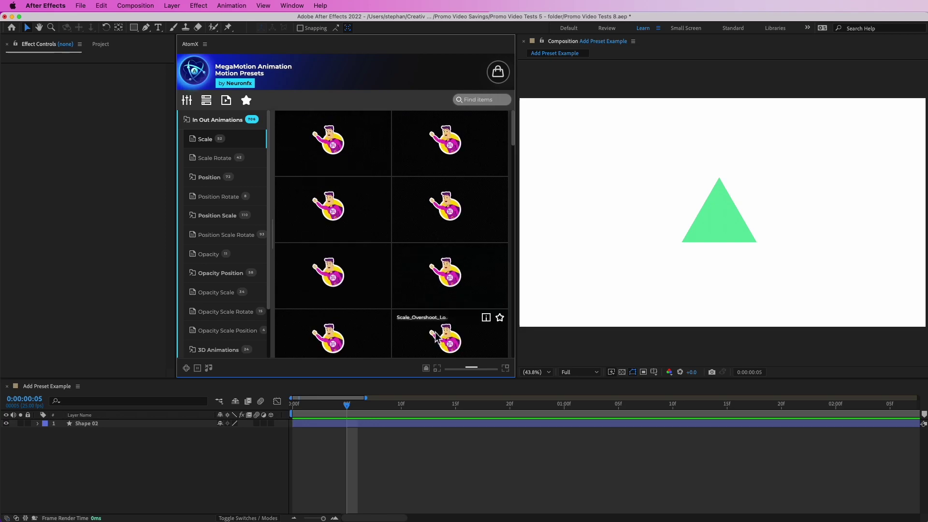
click(427, 369)
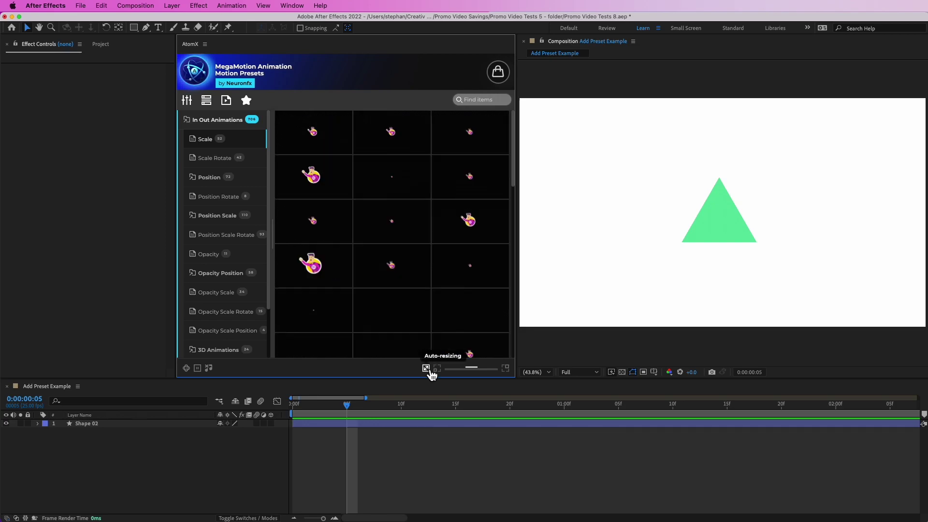
mouse_move(391, 119)
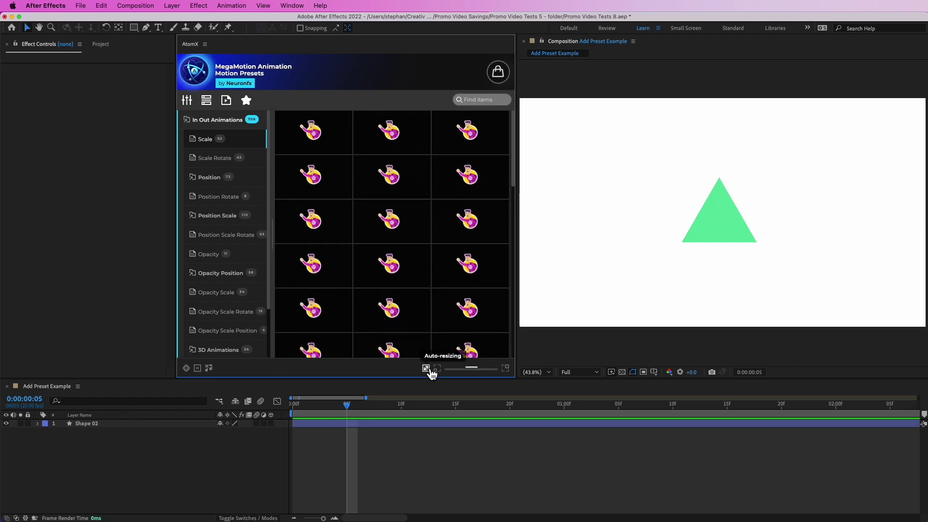
click(508, 370)
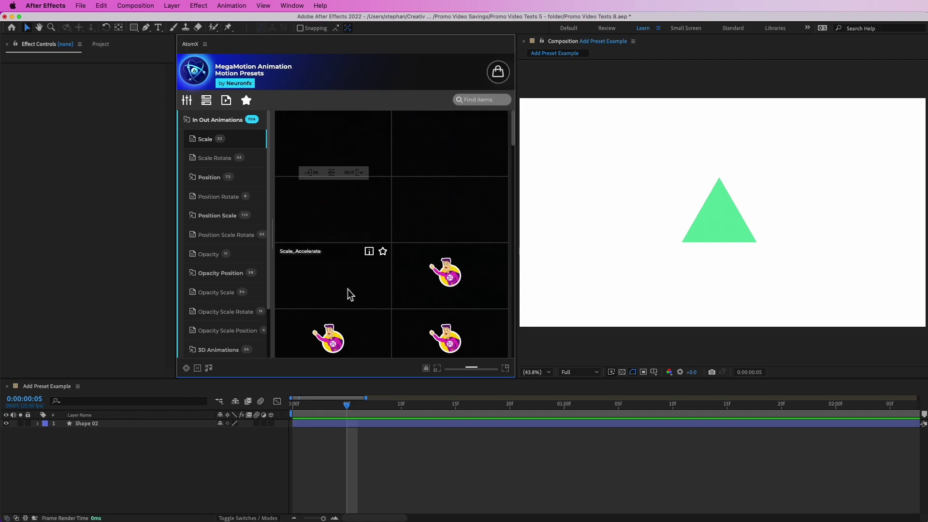
click(216, 122)
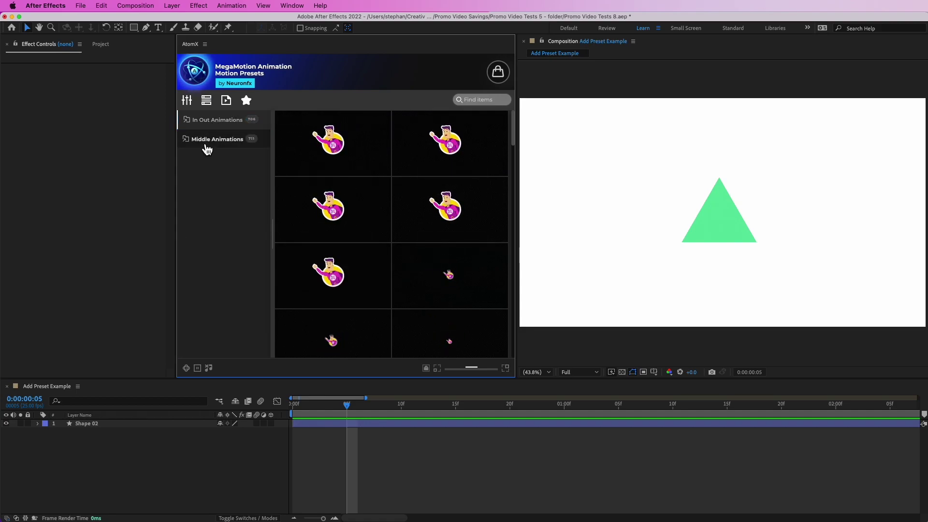
Expand Middle Animations to preview its five Opacity presets, then collapse it again.
click(207, 145)
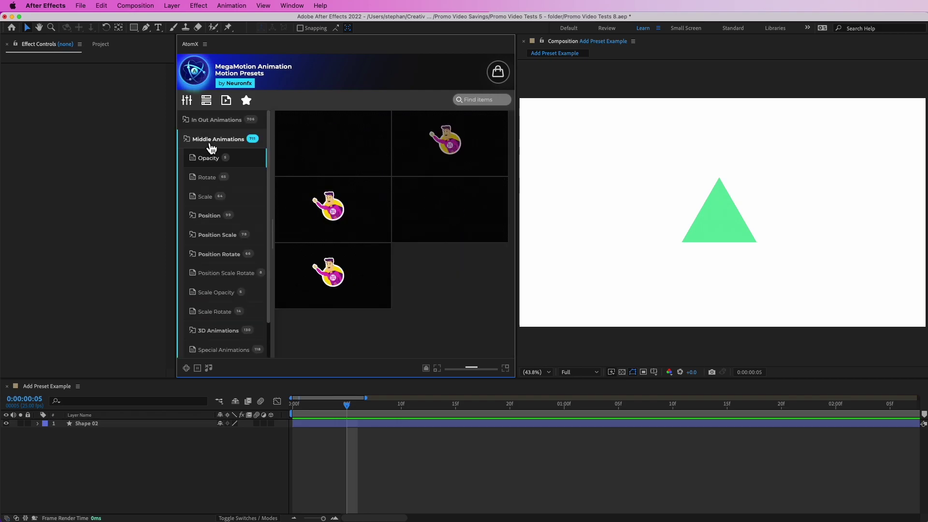
scroll(223, 214, down, 2)
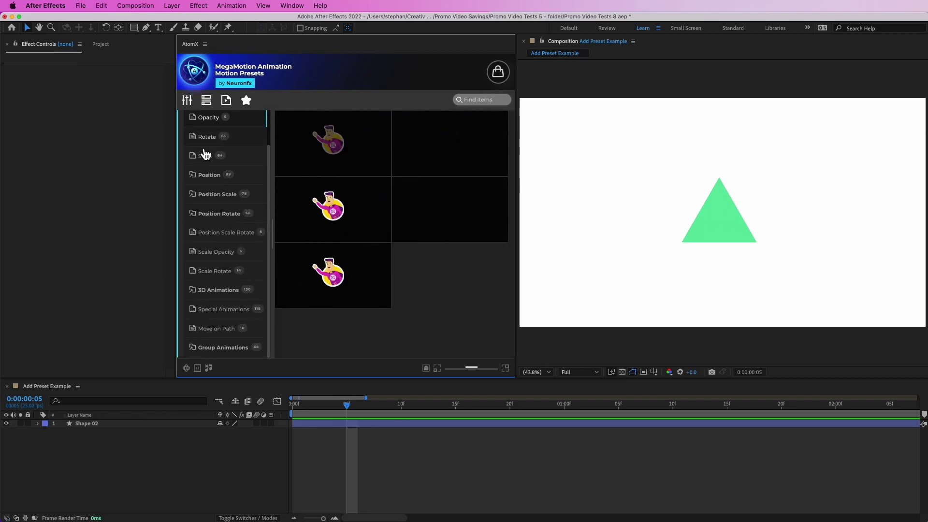
scroll(232, 299, up, 2)
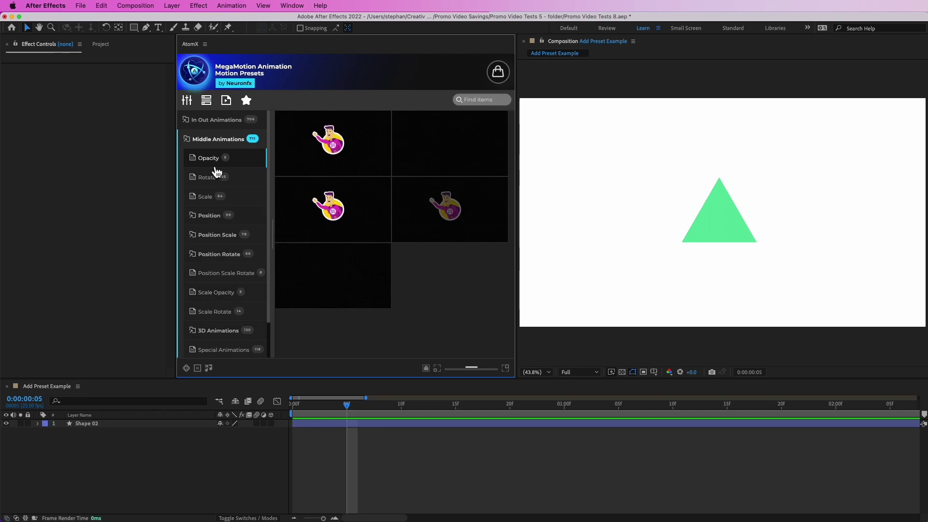
click(219, 145)
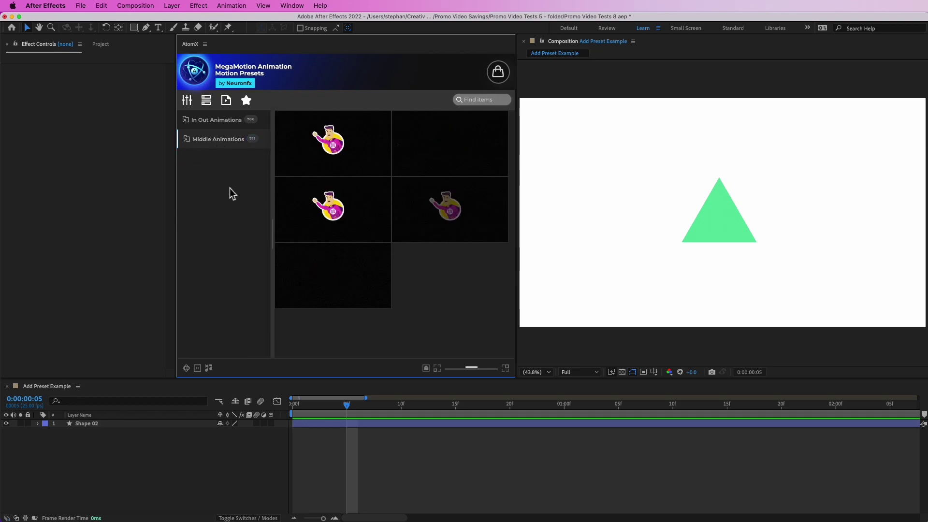